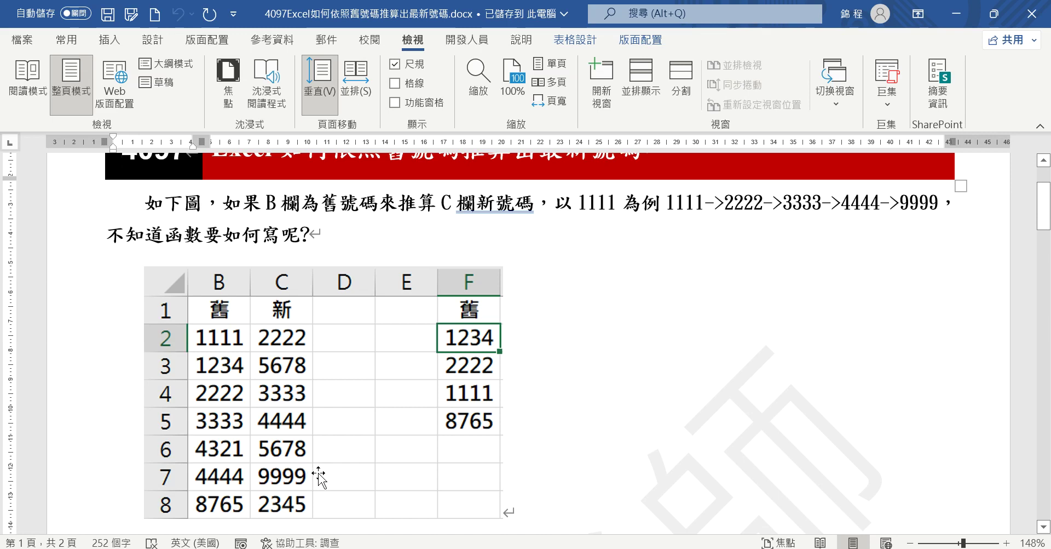
Switch to Excel's 4097.xlsx workbook, open the VLOOKUP sheet and examine the VLOOKUP function arguments in cell G2.
key("alt+Tab")
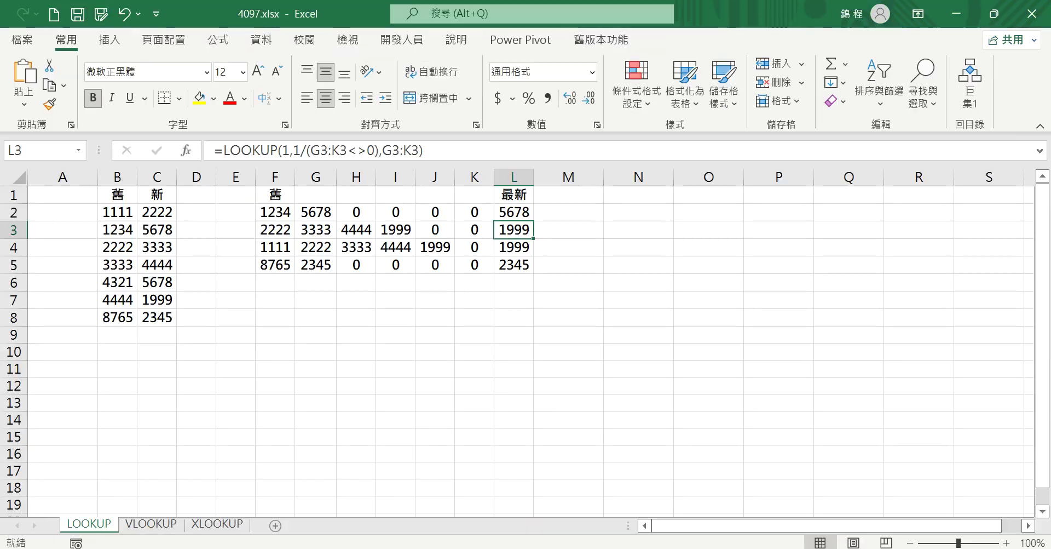
left_click(165, 525)
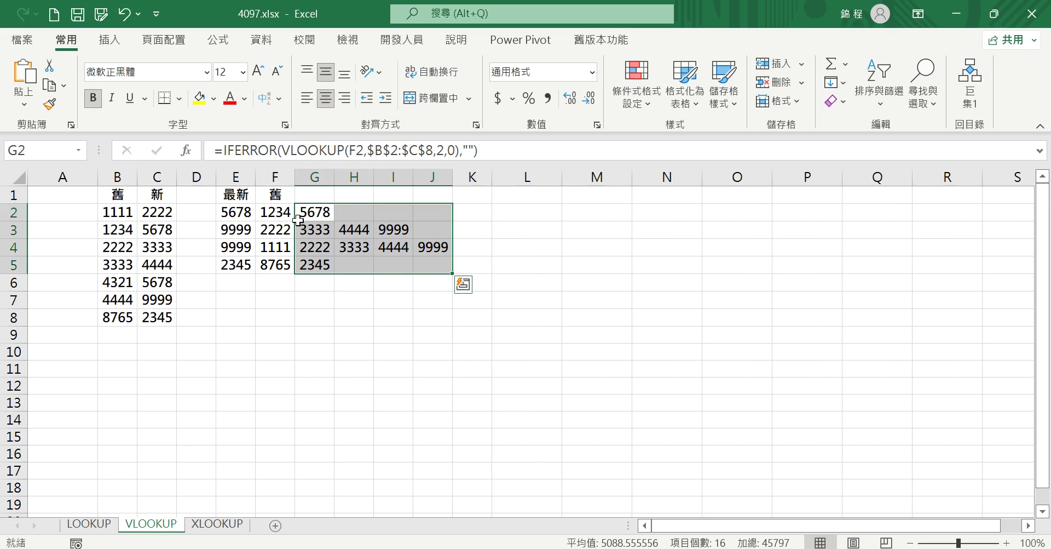
left_click(313, 212)
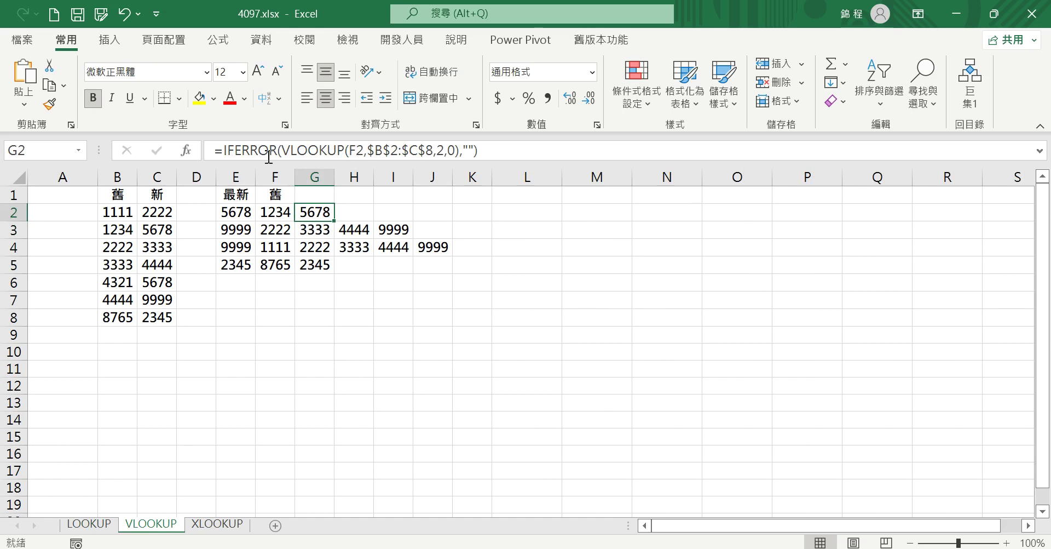
left_click(315, 151)
left_click(187, 150)
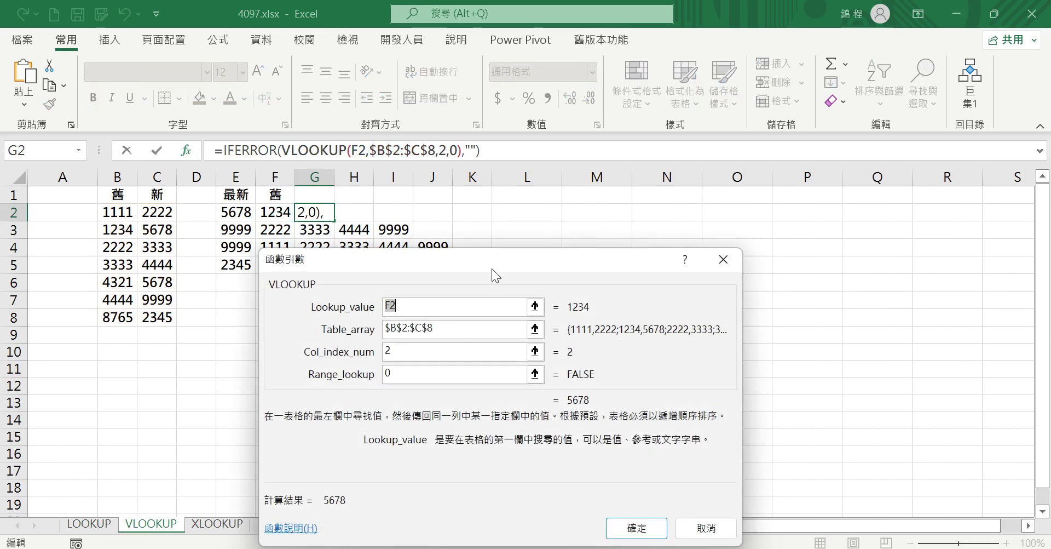
left_click_drag(537, 256, 652, 200)
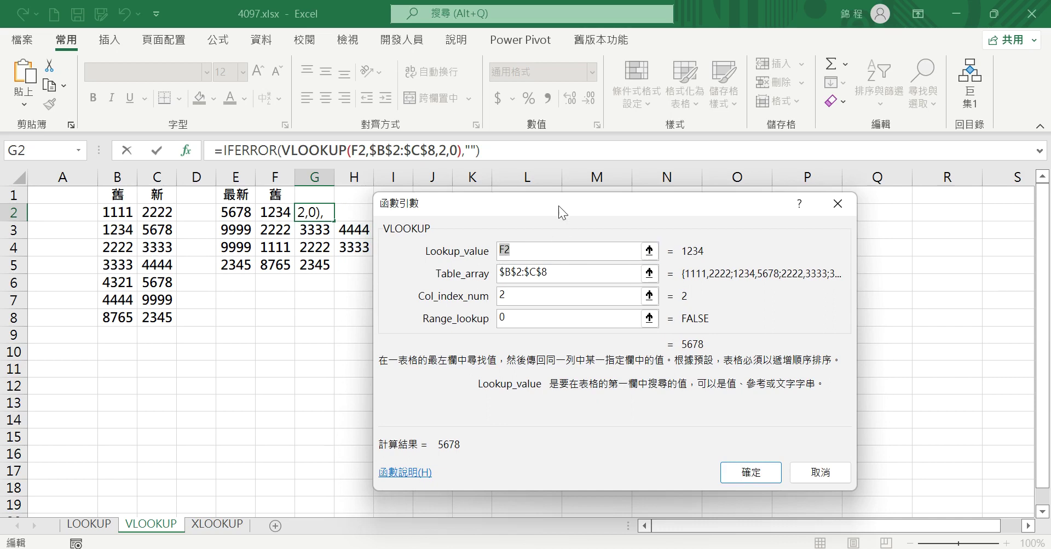
left_click_drag(559, 204, 619, 204)
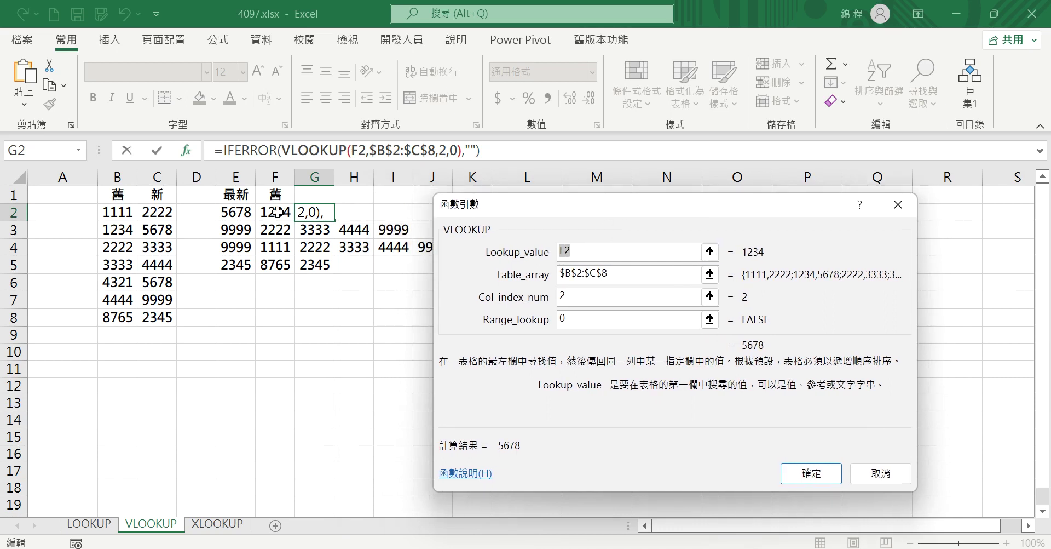
left_click(623, 272)
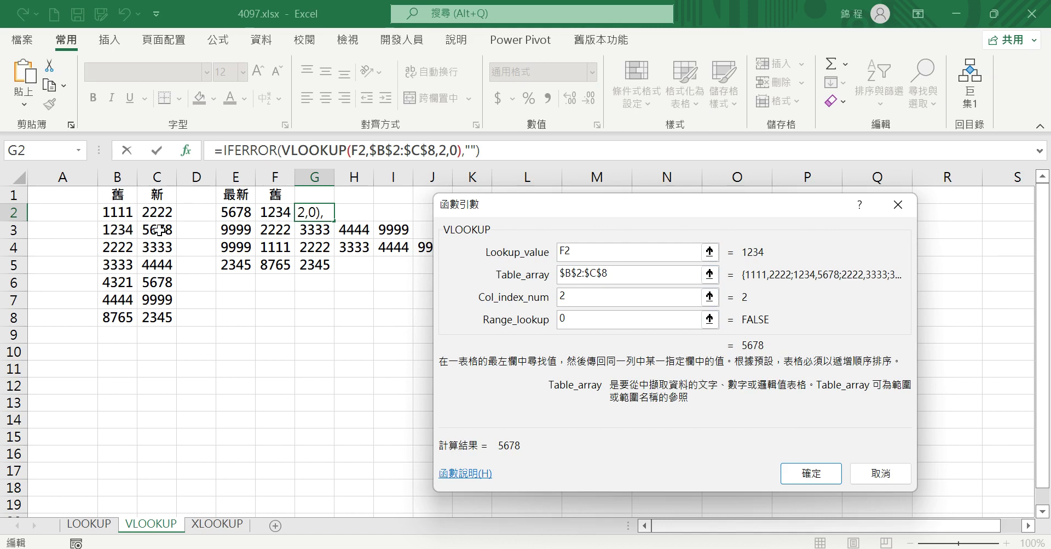
left_click(810, 474)
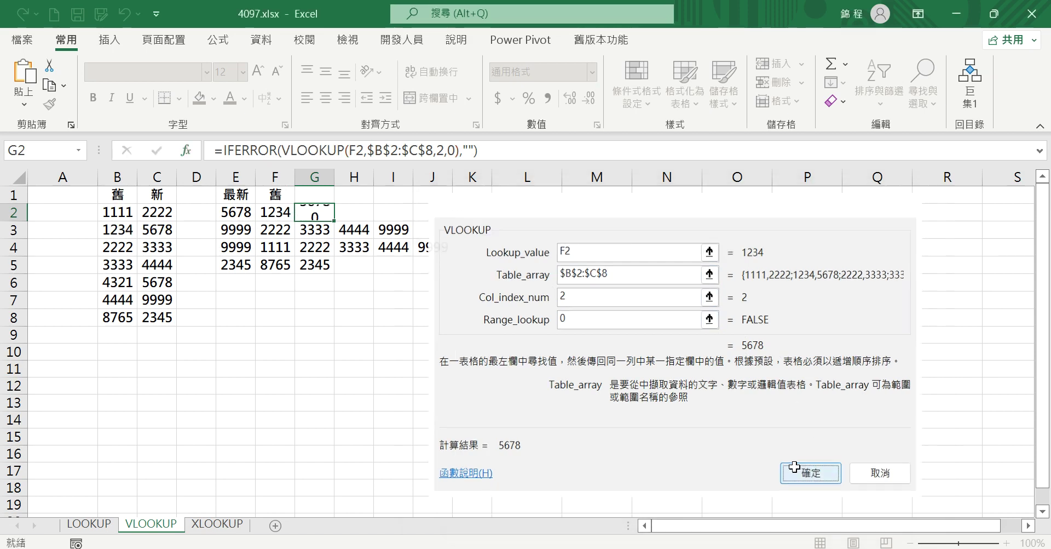
Examine the VLOOKUP function arguments in cell G3 and close them without changes.
left_click(311, 229)
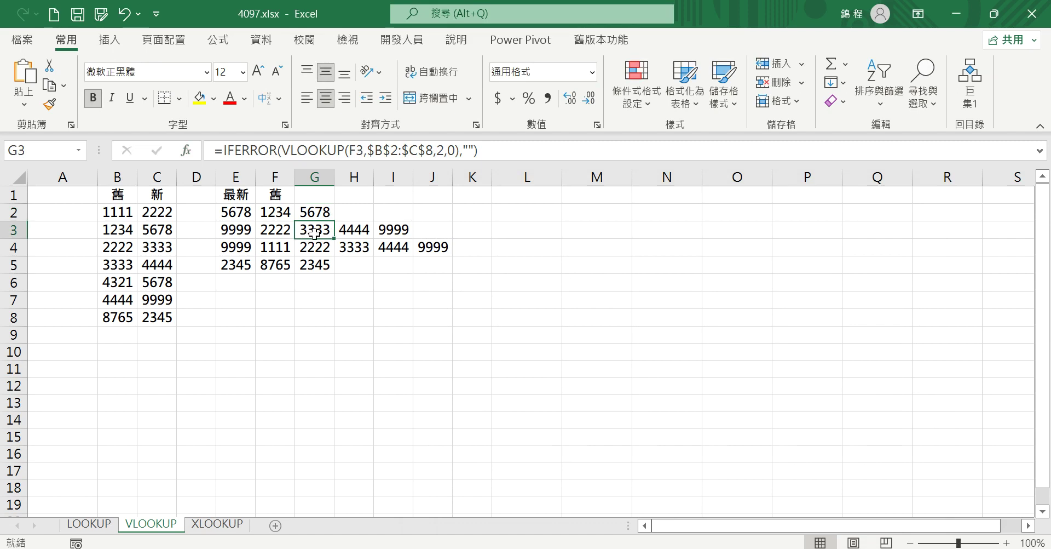
left_click(186, 153)
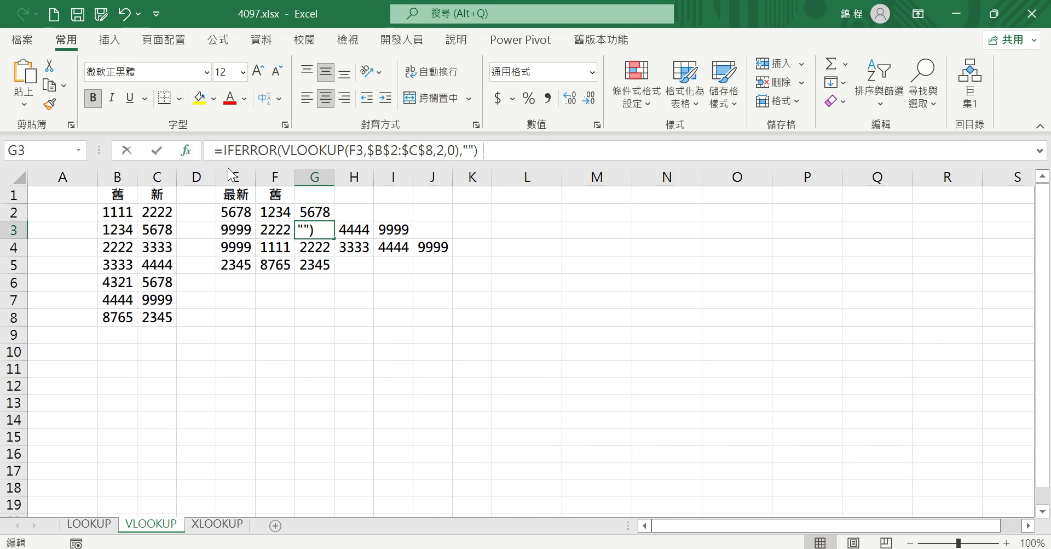
left_click(327, 156)
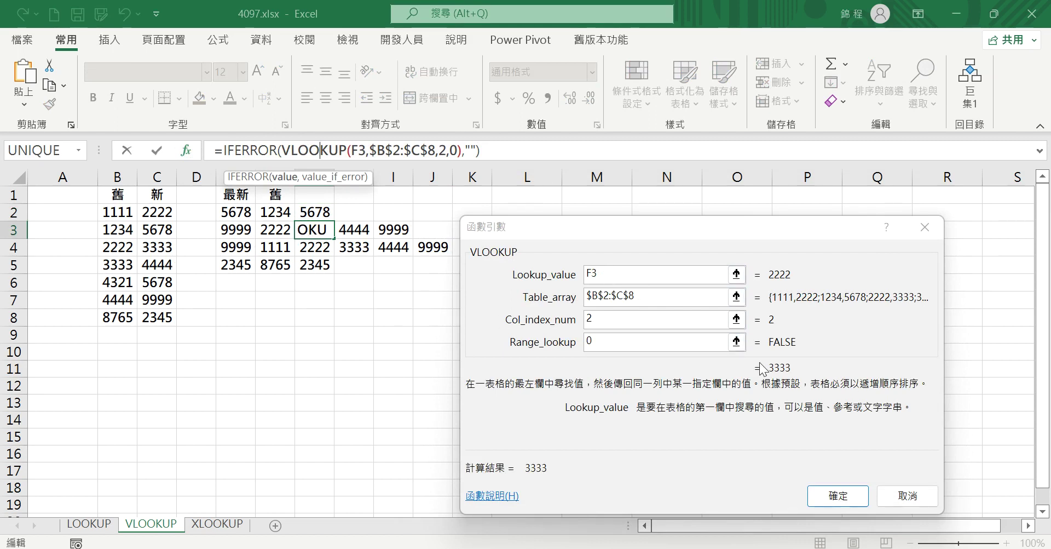
left_click(833, 496)
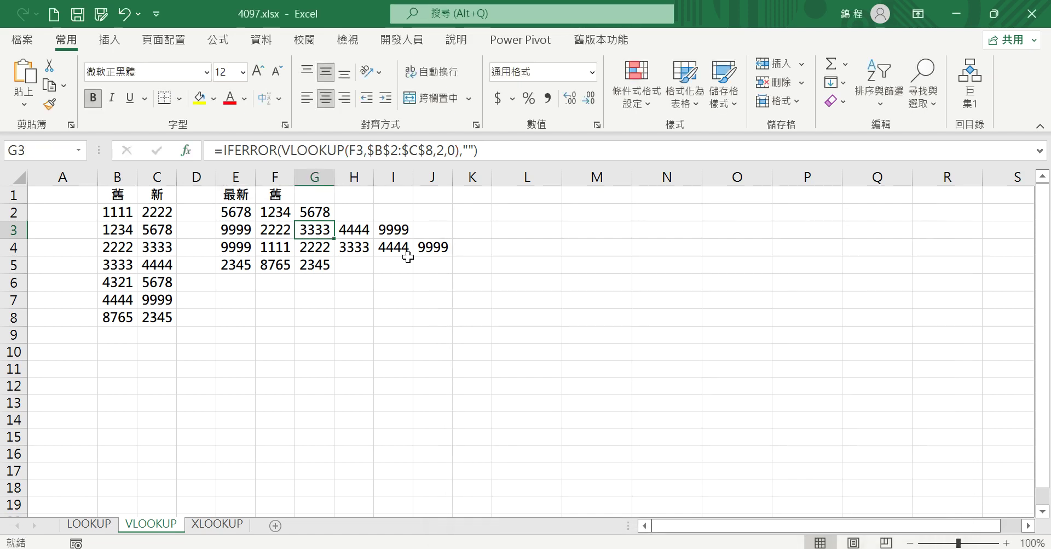
Fill the G3 formula across to J3 and check the resulting formulas in H3 and I3.
left_click_drag(335, 238, 453, 237)
left_click(358, 232)
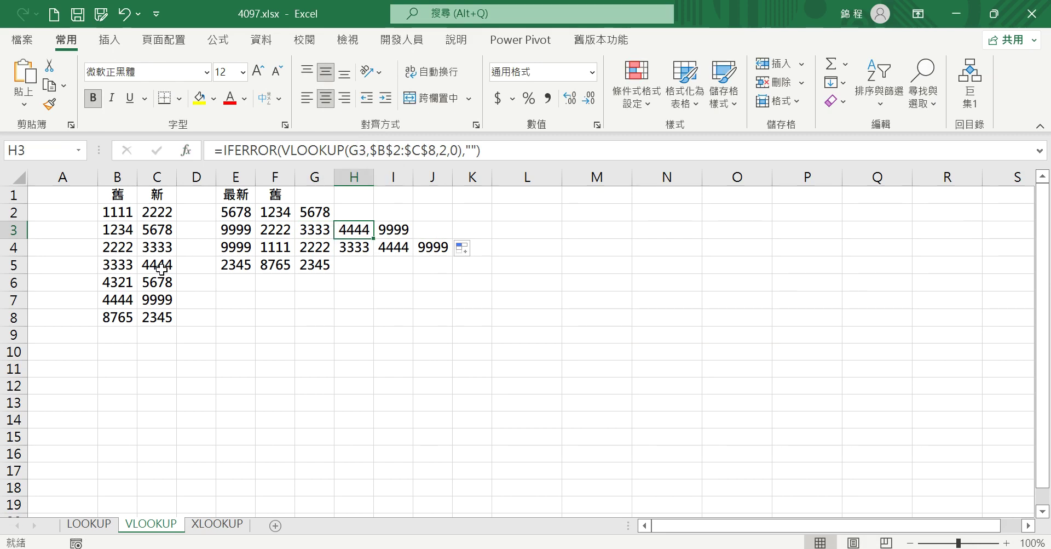
left_click(397, 230)
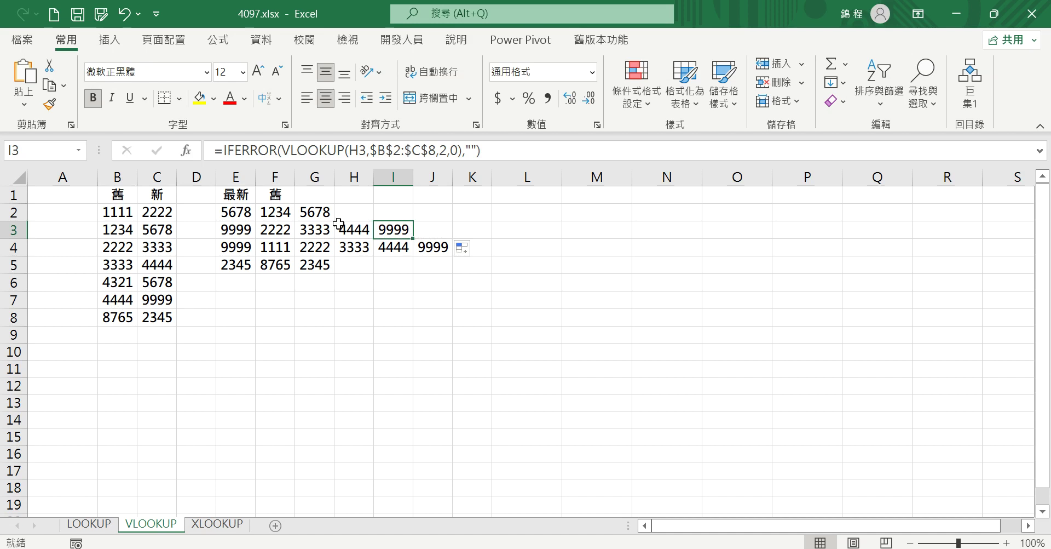
Try the formula in G2 without its IFERROR wrapper, as =VLOOKUP(F2,$B$2:$C$8,2,0).
left_click(308, 212)
left_click_drag(223, 151, 279, 152)
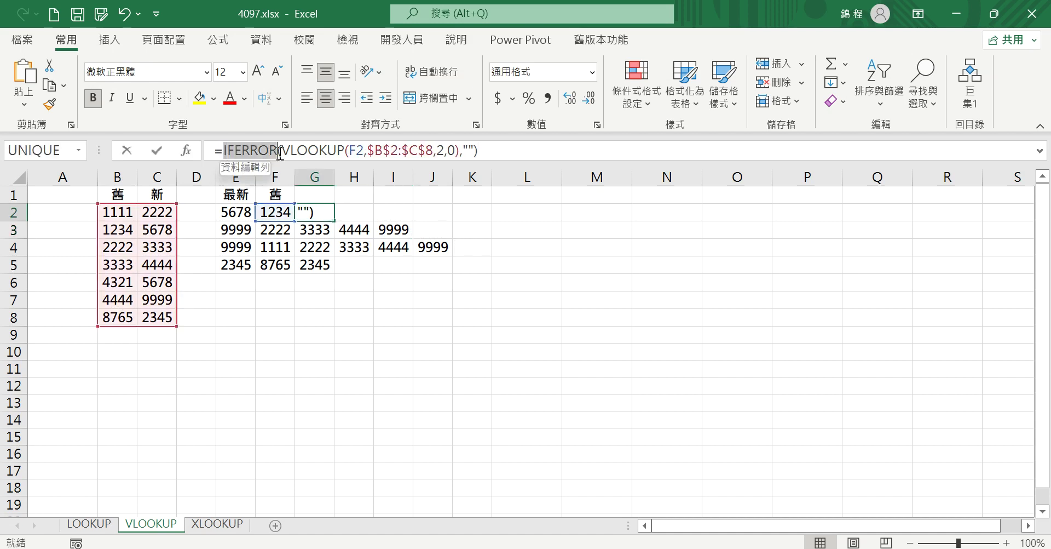
key("Delete")
key("Delete")
key("End")
key("BackSpace")
key("BackSpace")
key("Escape")
key("Right")
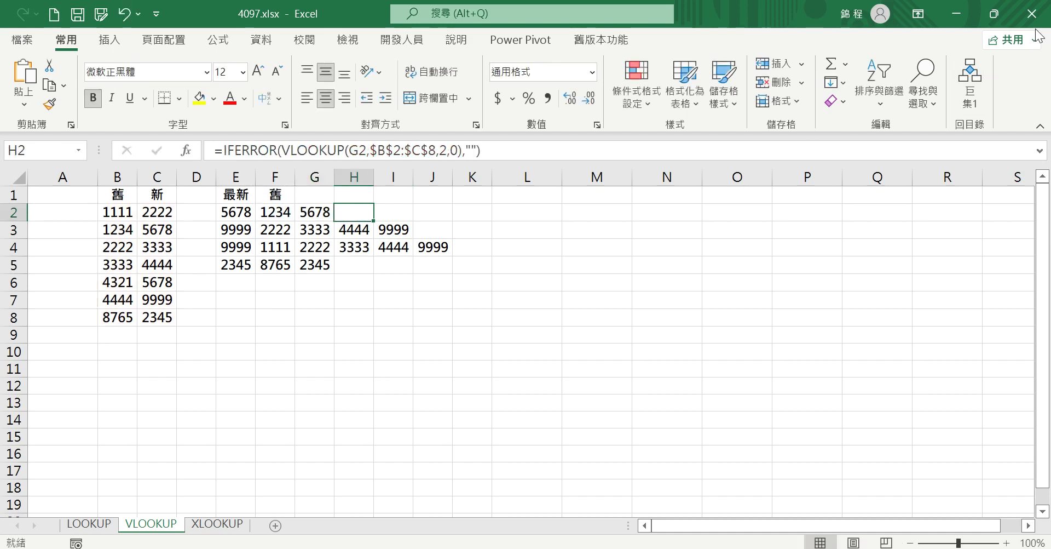
Fill the plain VLOOKUP formula from G2 over the range G2:K5.
left_click(324, 214)
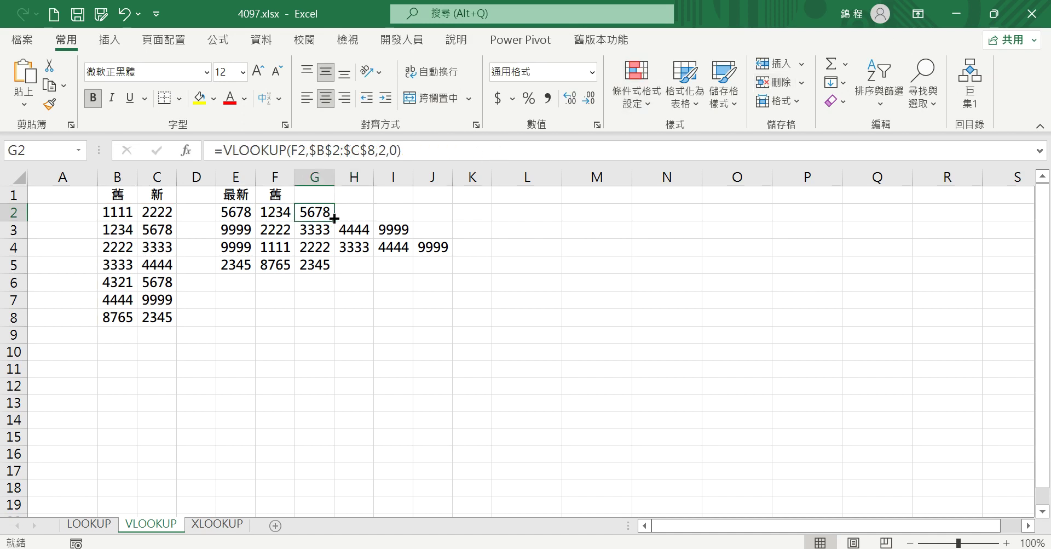
key("ctrl+c")
key("ctrl+v")
left_click_drag(329, 215, 492, 274)
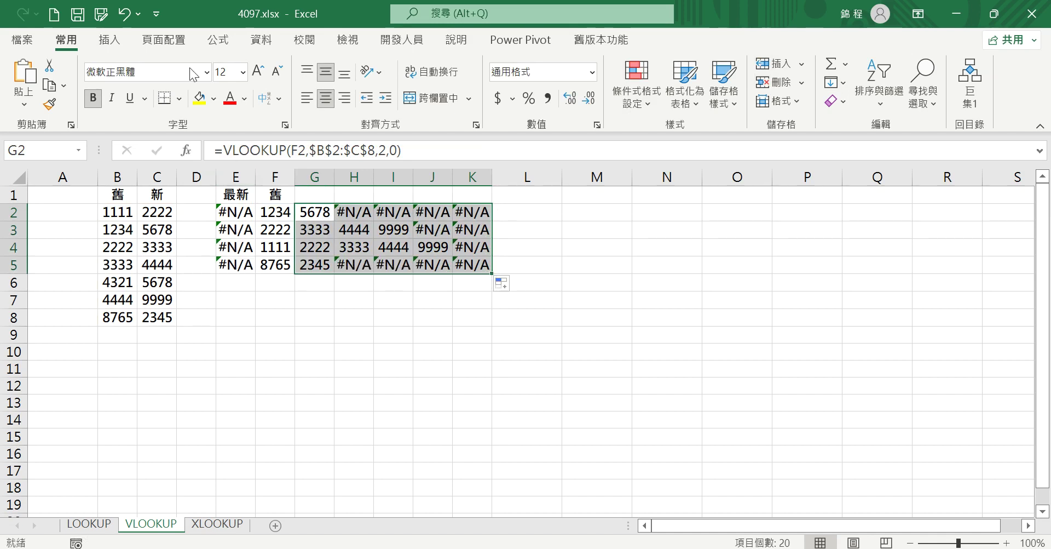
Undo the fill and the IFERROR removal, and fill the restored G2 formula over G2:J5.
left_click(125, 13)
left_click(125, 14)
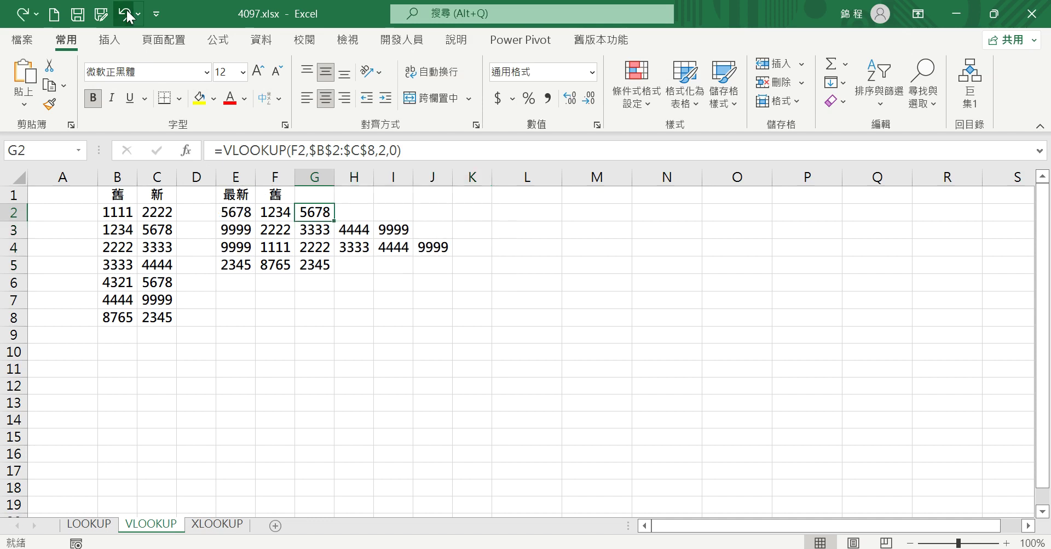
left_click(125, 13)
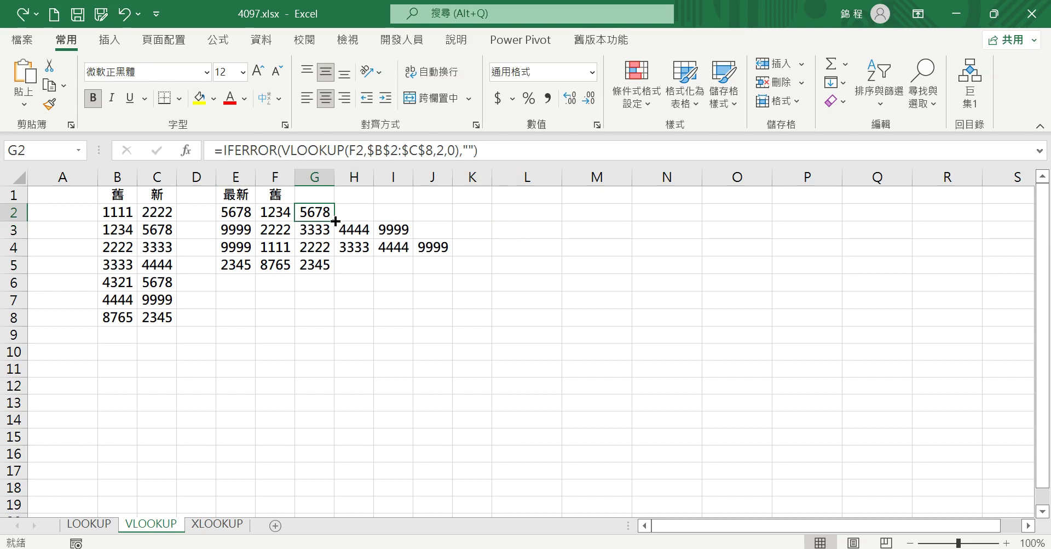
left_click_drag(334, 220, 456, 276)
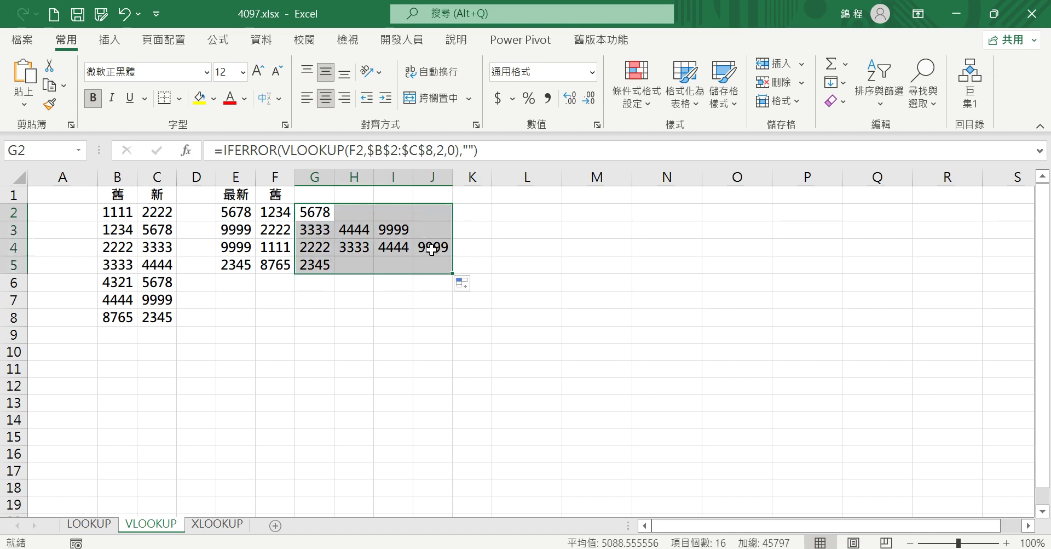
Check the formulas in E2 and E4, and test them by changing the new number in C7 to 1999.
left_click(243, 214)
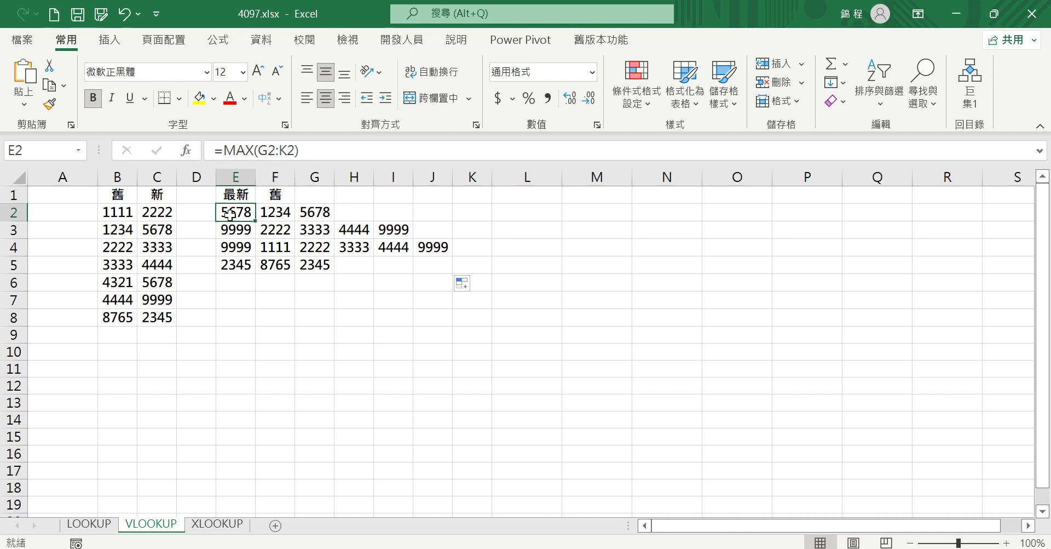
left_click(227, 247)
left_click(159, 299)
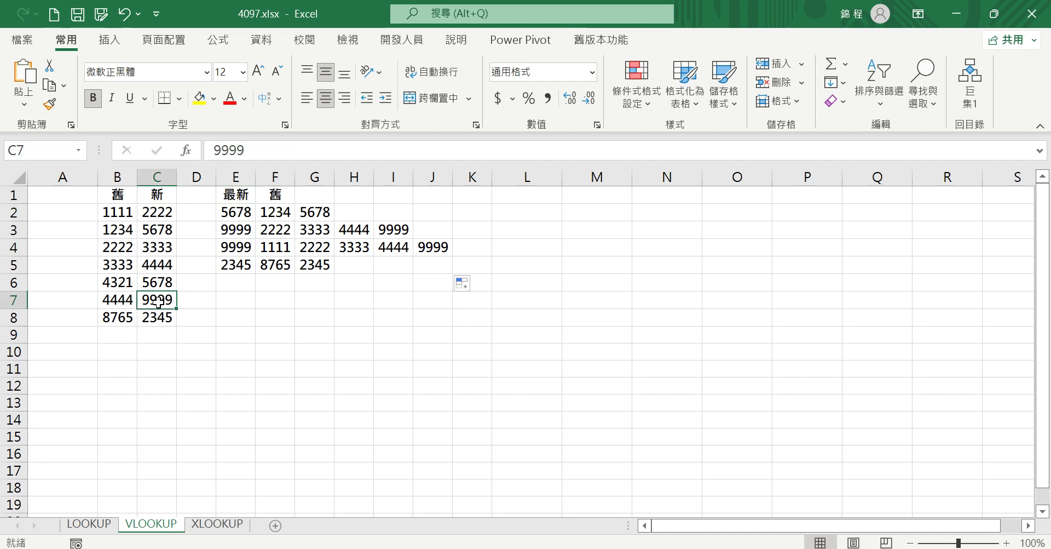
left_click(218, 150)
key("Delete")
type("1")
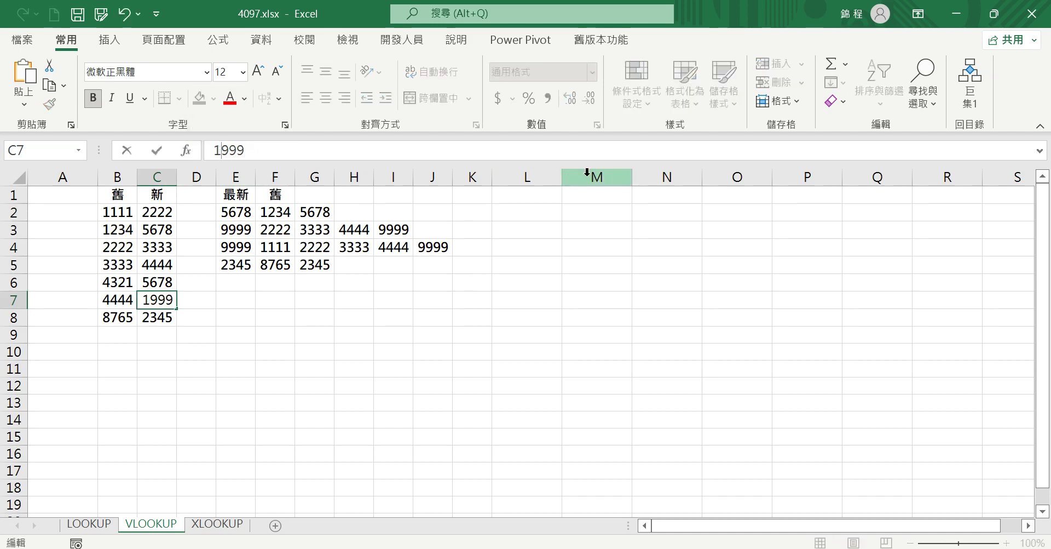
key("Tab")
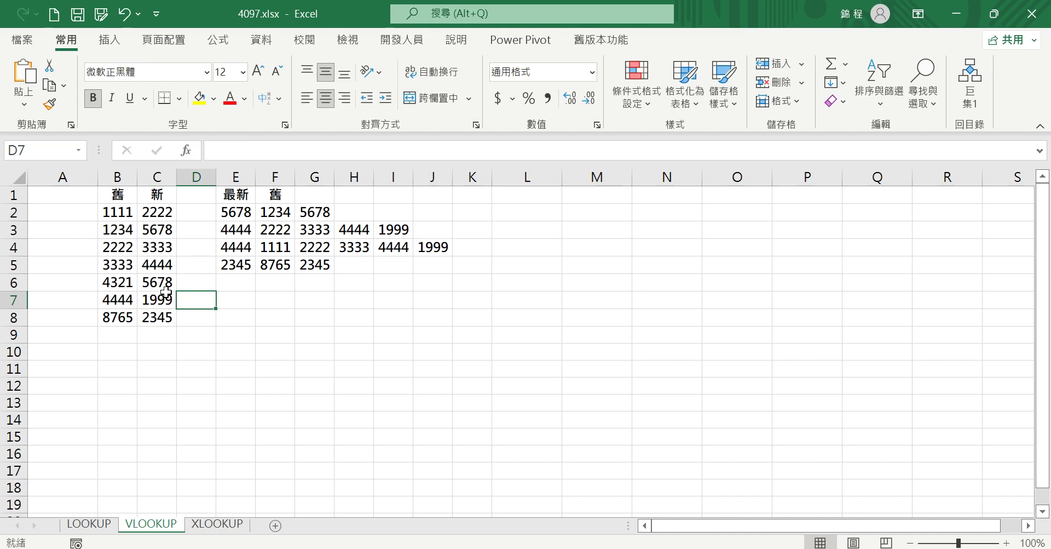
Undo the change to C7 and display the MAX formula in E2.
left_click(125, 14)
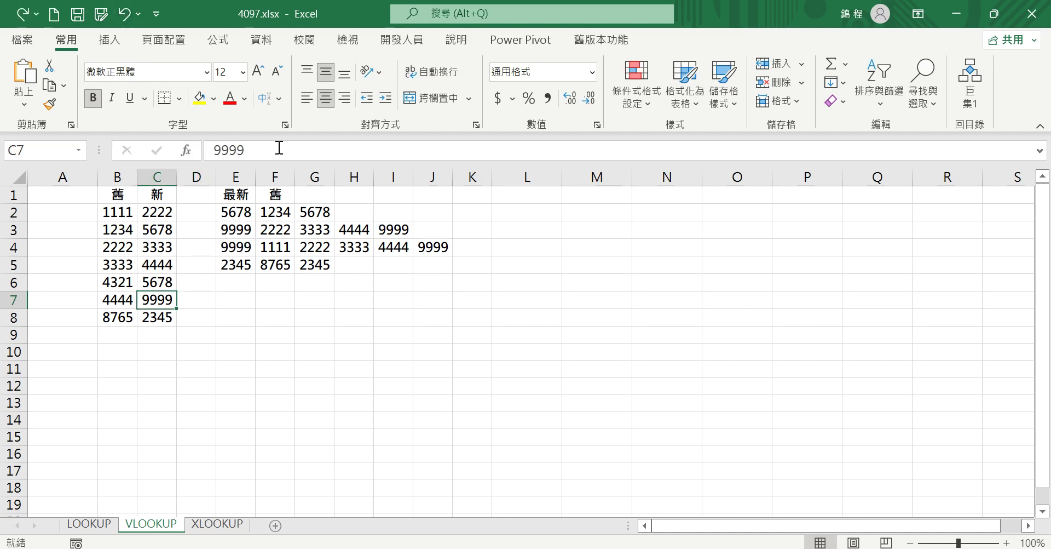
left_click(250, 216)
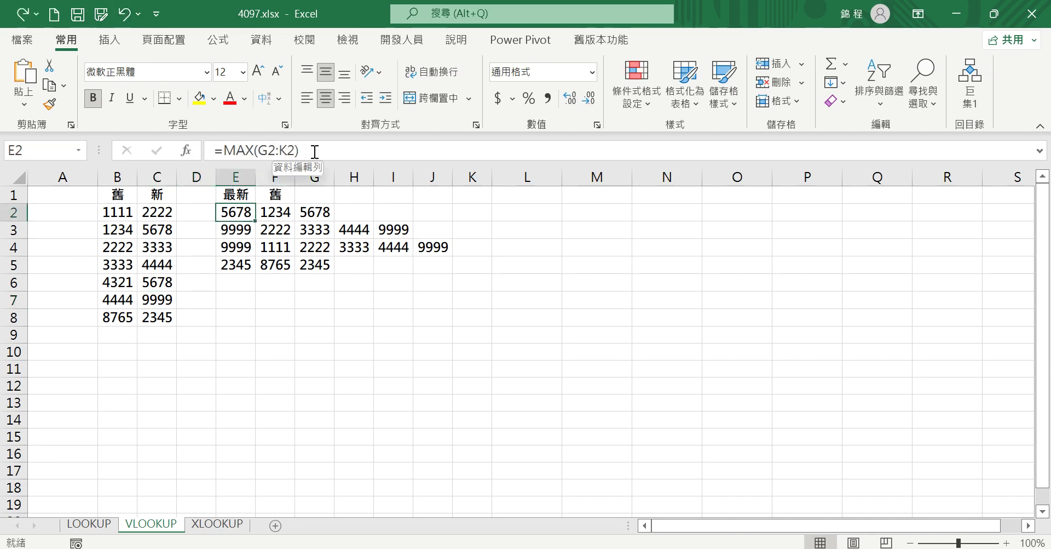